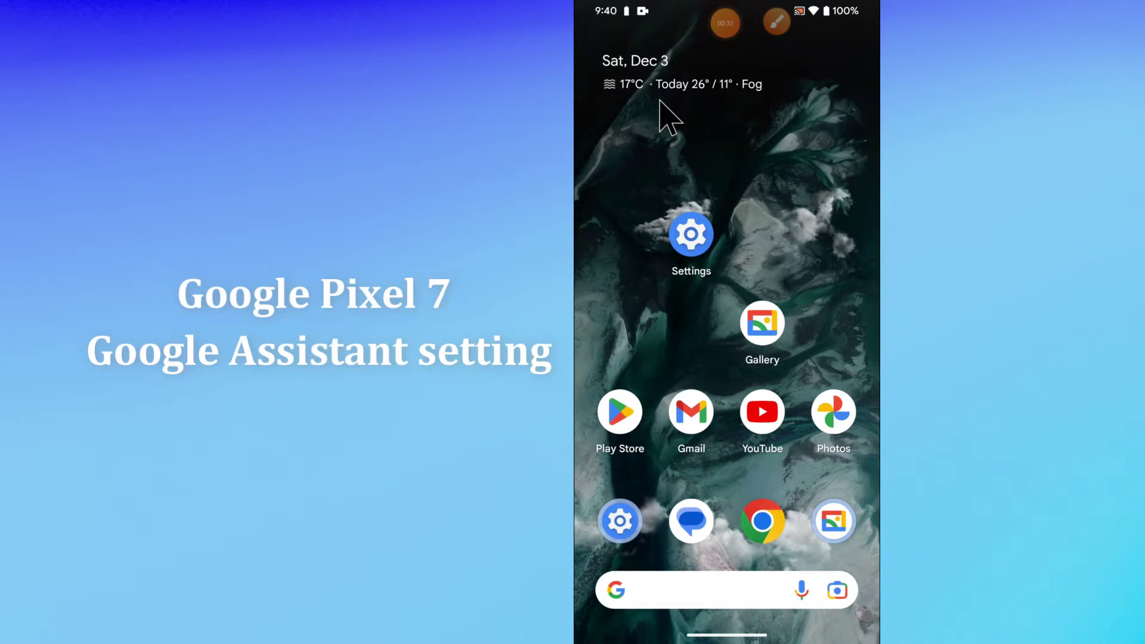
Draw a yellow rectangle around the Settings app label on the first home screen page.
left_click_drag(716, 113, 649, 117)
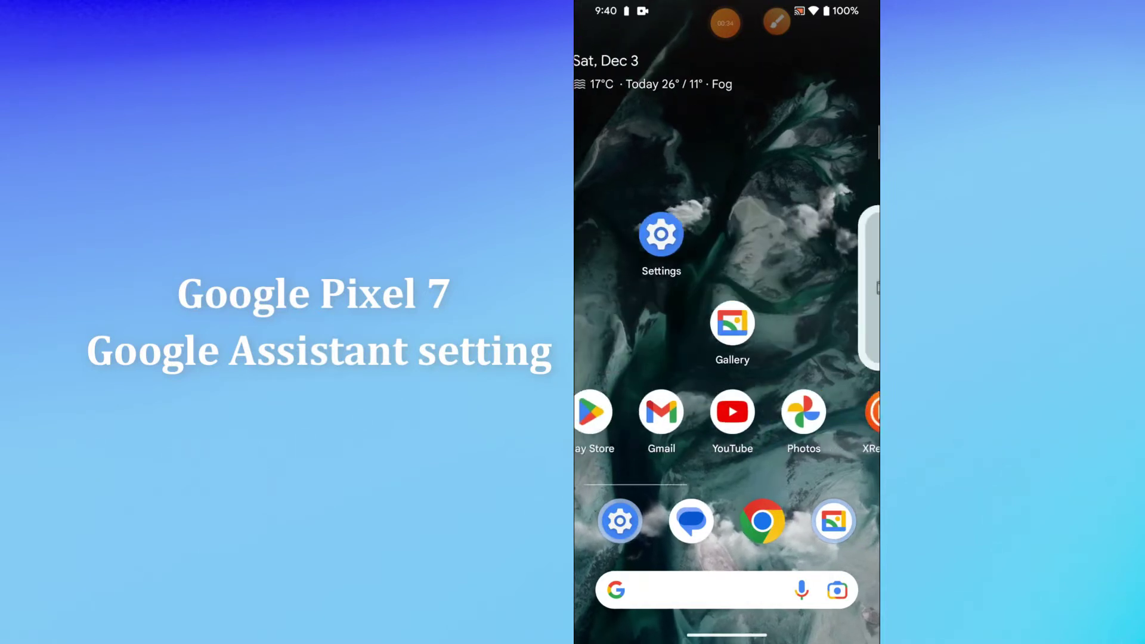
left_click(776, 22)
left_click(769, 583)
left_click_drag(648, 287, 738, 182)
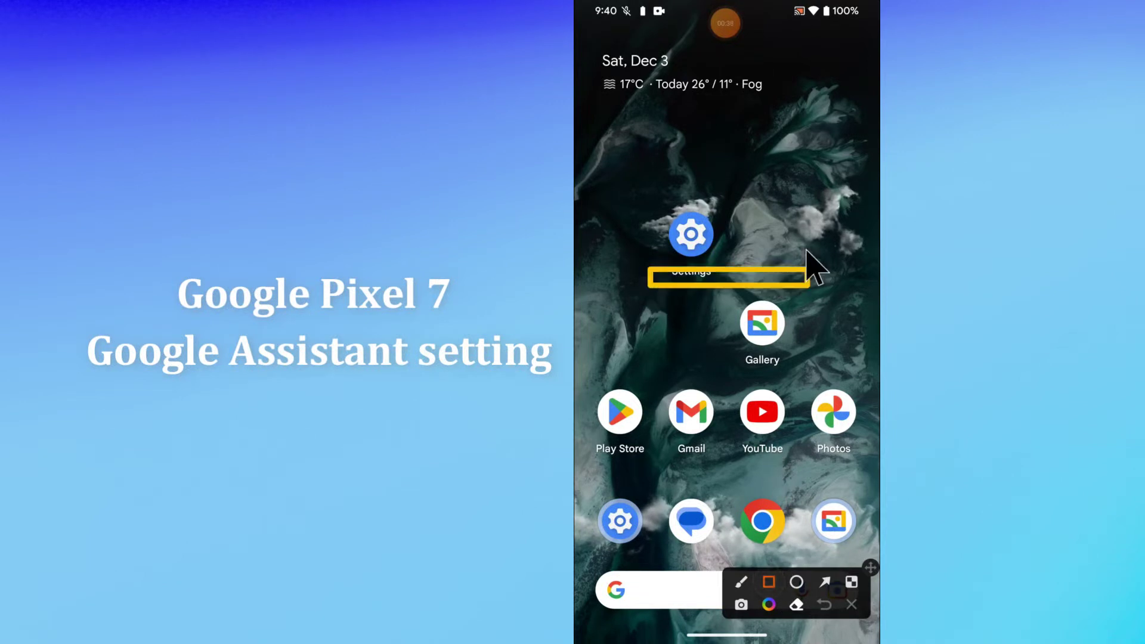